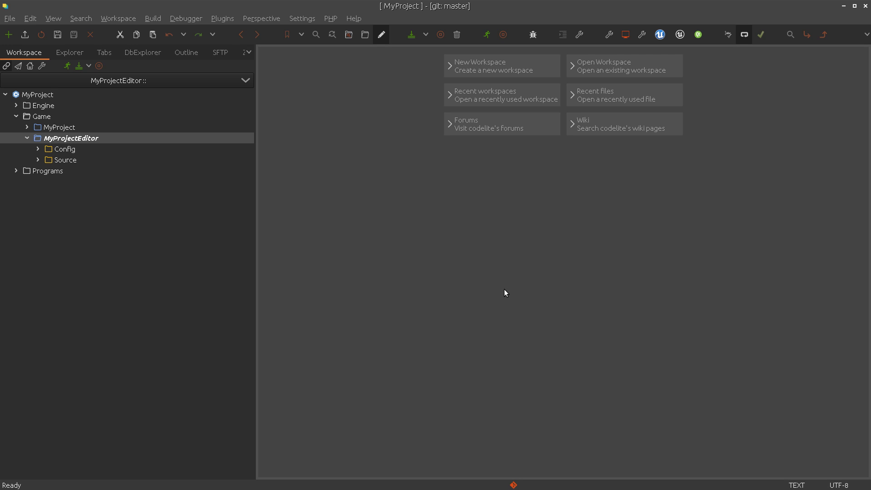
Expand the Source and MyProject folders of the MyProjectEditor project to view its source files, and close the workspace window
{"action": "double_click", "coordinate": [98, 161]}
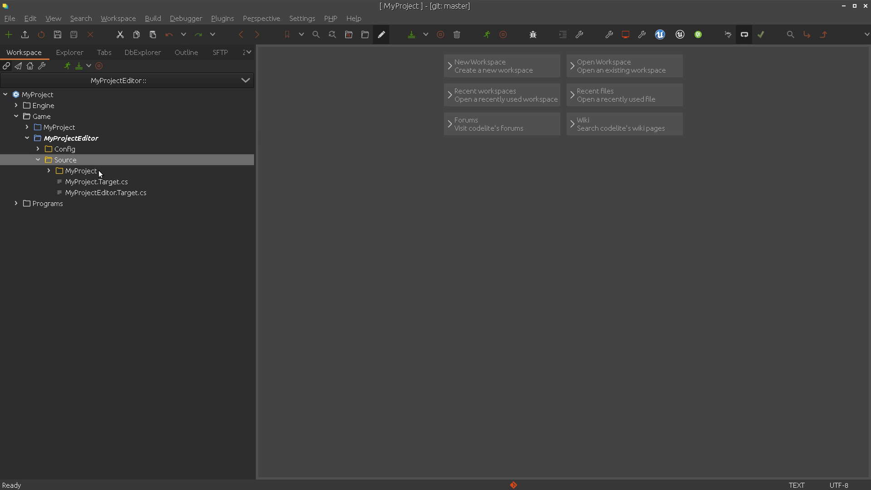
{"action": "double_click", "coordinate": [98, 172]}
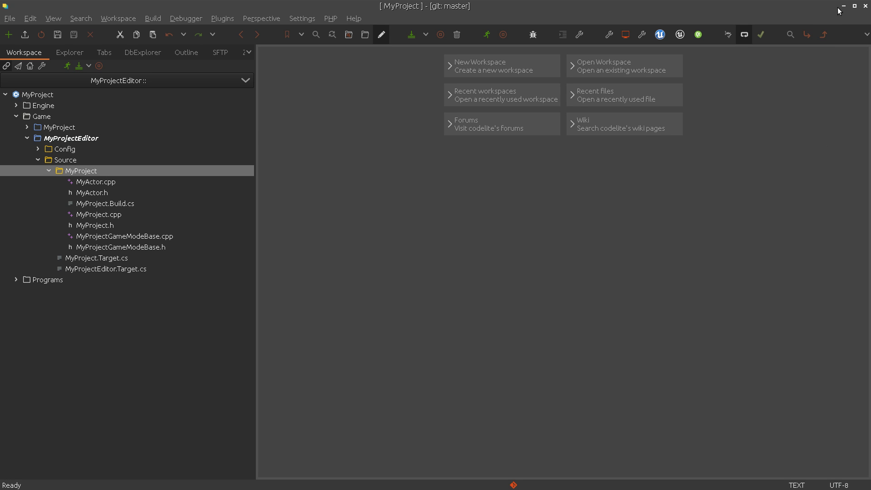
{"action": "left_click", "coordinate": [868, 6]}
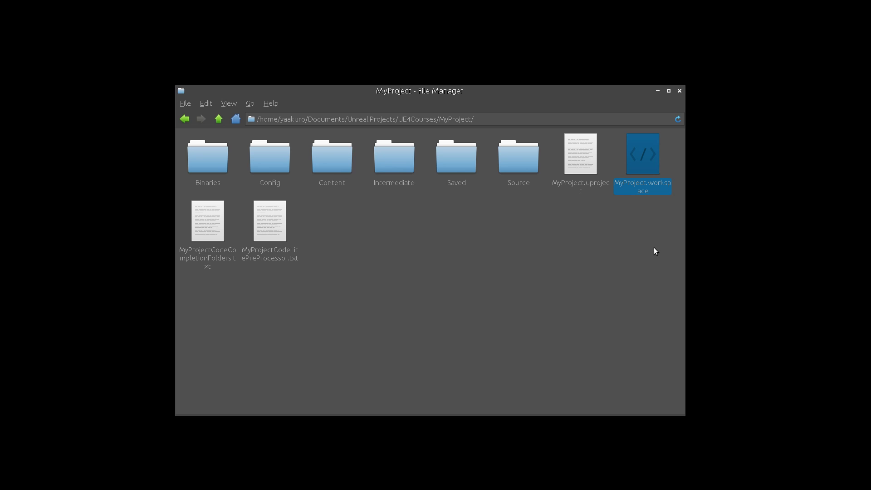
Open the "Create UE4 Project files" custom action of the file manager for editing
{"action": "left_click", "coordinate": [654, 247]}
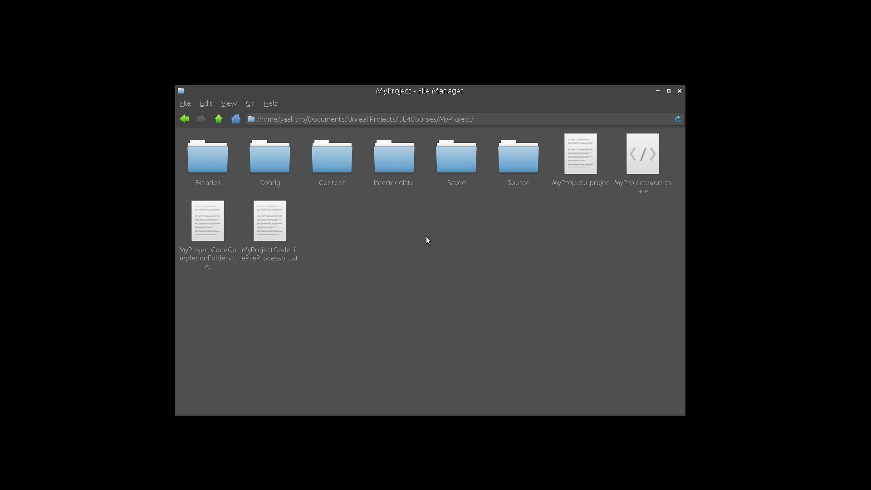
{"action": "left_click", "coordinate": [205, 103]}
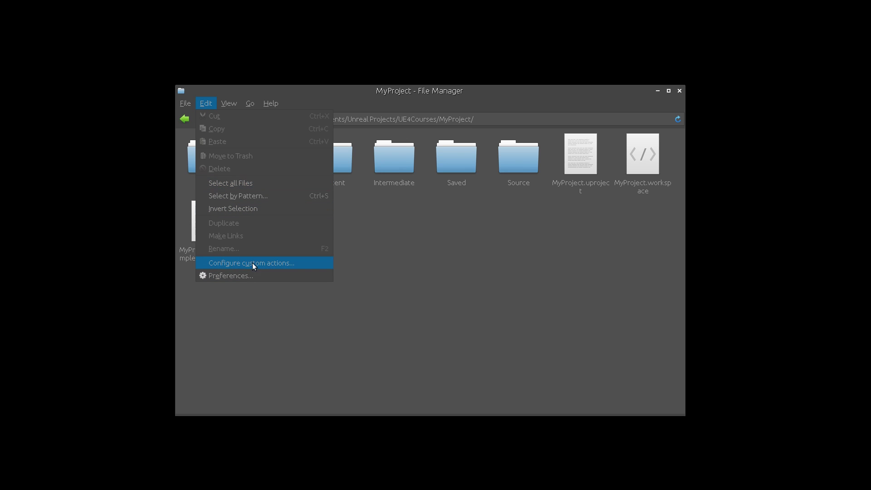
{"action": "left_click", "coordinate": [278, 263]}
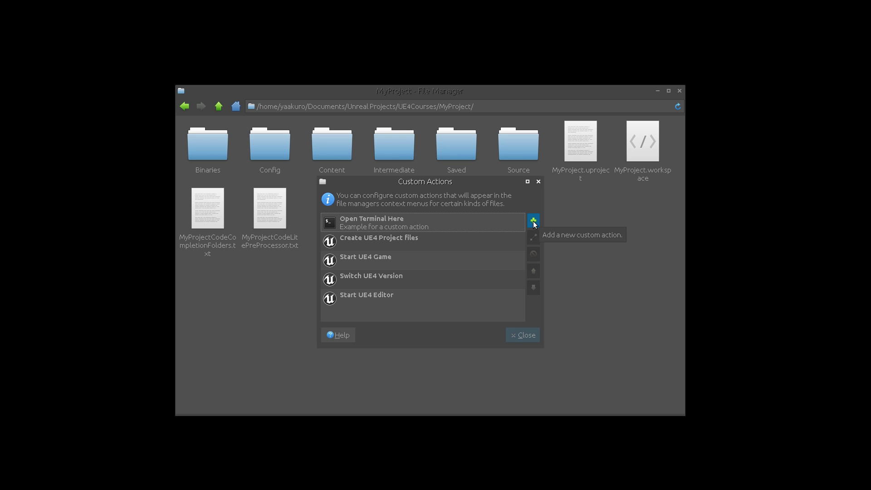
{"action": "double_click", "coordinate": [385, 238]}
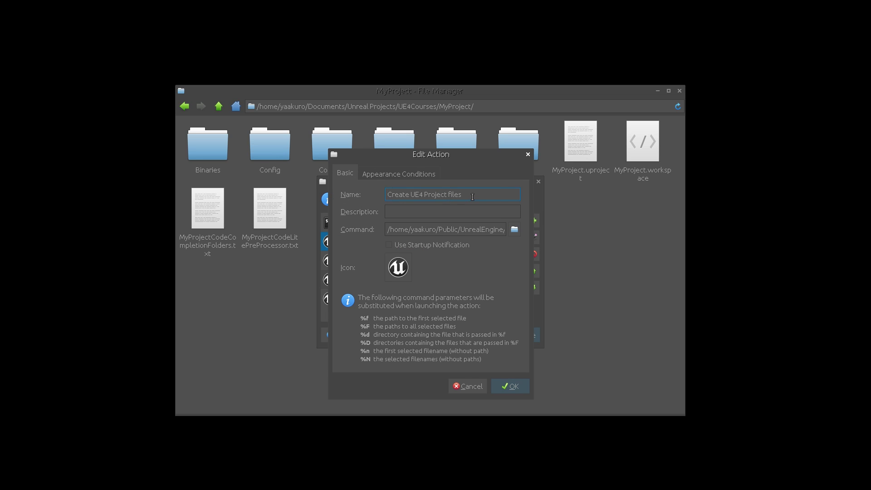
{"action": "left_click", "coordinate": [472, 212]}
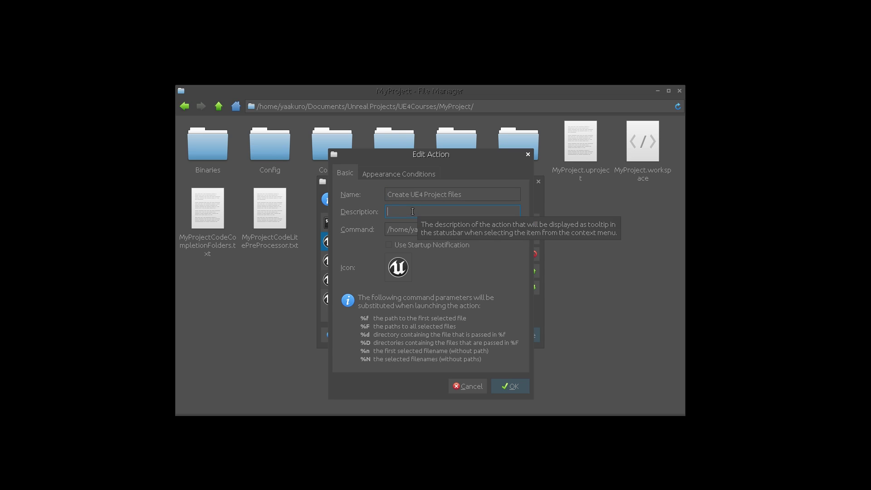
{"action": "left_click", "coordinate": [398, 229]}
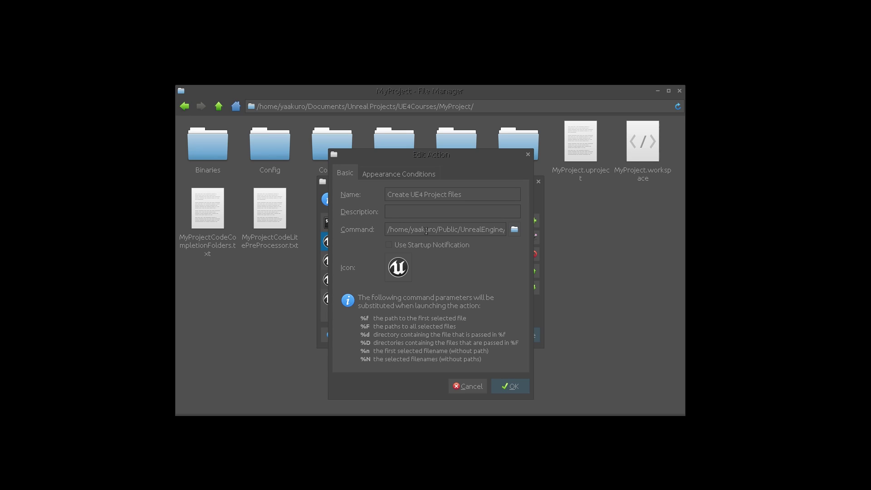
Read through the full command line of the "Create UE4 Project files" action up to its parameters
{"action": "left_click", "coordinate": [410, 230]}
{"action": "key", "text": "Right"}
{"action": "key", "text": "Right"}
{"action": "key", "text": "Right"}
{"action": "key", "text": "Right"}
{"action": "key", "text": "Right"}
{"action": "key", "text": "Right"}
{"action": "key", "text": "Right"}
{"action": "key", "text": "Right"}
{"action": "key", "text": "Right"}
{"action": "key", "text": "Right"}
{"action": "key", "text": "Right"}
{"action": "key", "text": "Right"}
{"action": "key", "text": "Right"}
{"action": "key", "text": "Right"}
{"action": "key", "text": "Right"}
{"action": "key", "text": "Right"}
{"action": "key", "text": "Right"}
{"action": "key", "text": "Right"}
{"action": "key", "text": "Right"}
{"action": "key", "text": "Right"}
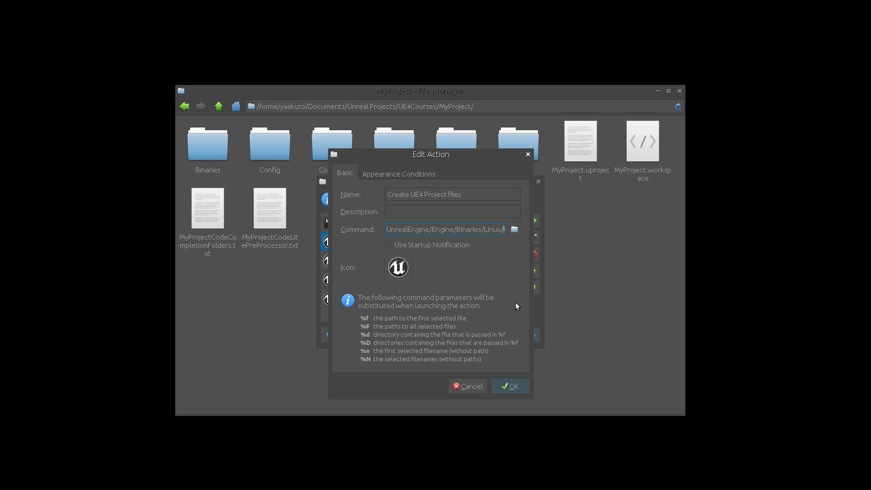
{"action": "key", "text": "Right"}
{"action": "key", "text": "Right"}
{"action": "key", "text": "Right"}
{"action": "key", "text": "Right"}
{"action": "key", "text": "Right"}
{"action": "key", "text": "Right"}
{"action": "key", "text": "Right"}
{"action": "key", "text": "Right"}
{"action": "key", "text": "Right"}
{"action": "key", "text": "Right"}
{"action": "key", "text": "Right"}
{"action": "key", "text": "Right"}
{"action": "key", "text": "Right"}
{"action": "key", "text": "Right"}
{"action": "key", "text": "Right"}
{"action": "key", "text": "Right"}
{"action": "key", "text": "Right"}
{"action": "key", "text": "Right"}
{"action": "key", "text": "Right"}
{"action": "key", "text": "Right"}
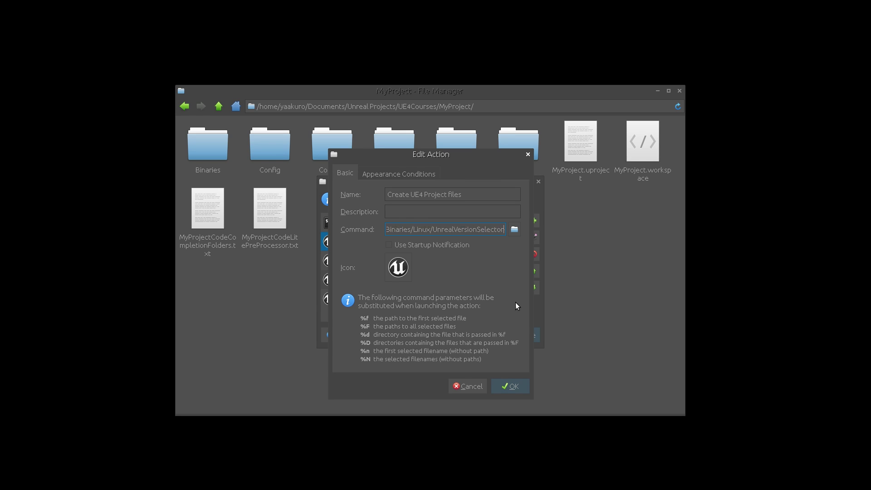
{"action": "key", "text": "Right"}
{"action": "key", "text": "Right"}
{"action": "key", "text": "Right"}
{"action": "key", "text": "Right"}
{"action": "key", "text": "Right"}
{"action": "key", "text": "Right"}
{"action": "key", "text": "Right"}
{"action": "key", "text": "Right"}
{"action": "key", "text": "Right"}
{"action": "key", "text": "Right"}
{"action": "key", "text": "Right"}
{"action": "key", "text": "Right"}
{"action": "key", "text": "Right"}
{"action": "key", "text": "Right"}
{"action": "key", "text": "Right"}
{"action": "key", "text": "Right"}
{"action": "key", "text": "Right"}
{"action": "key", "text": "Right"}
{"action": "key", "text": "Right"}
{"action": "key", "text": "Right"}
Review the appearance conditions of the "Create UE4 Project files" action, accept the dialog and close the custom actions list
{"action": "left_click", "coordinate": [382, 172]}
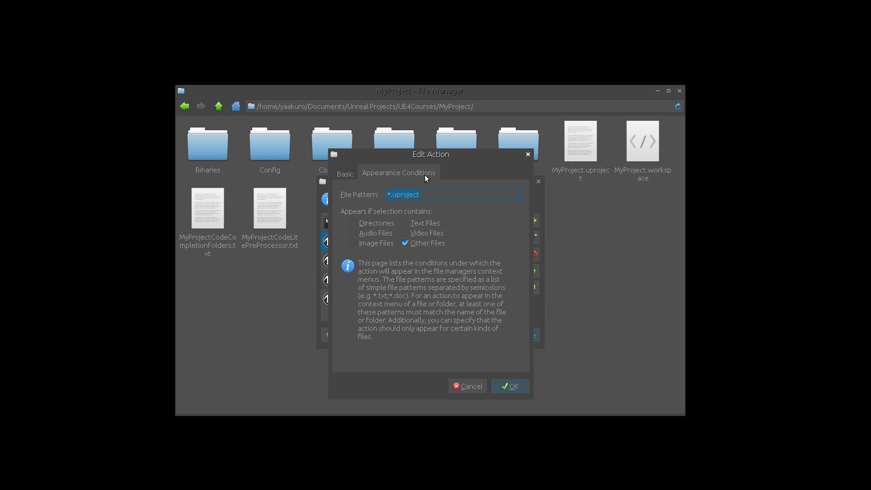
{"action": "left_click", "coordinate": [434, 196]}
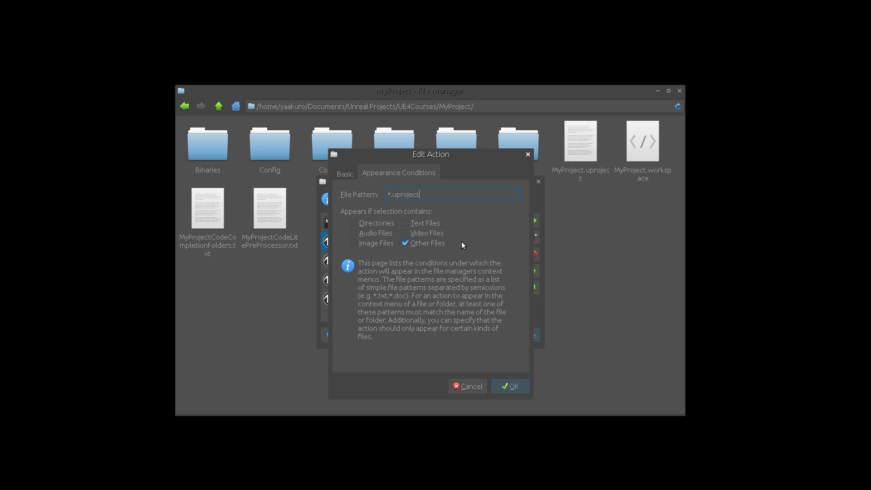
{"action": "left_click", "coordinate": [515, 385]}
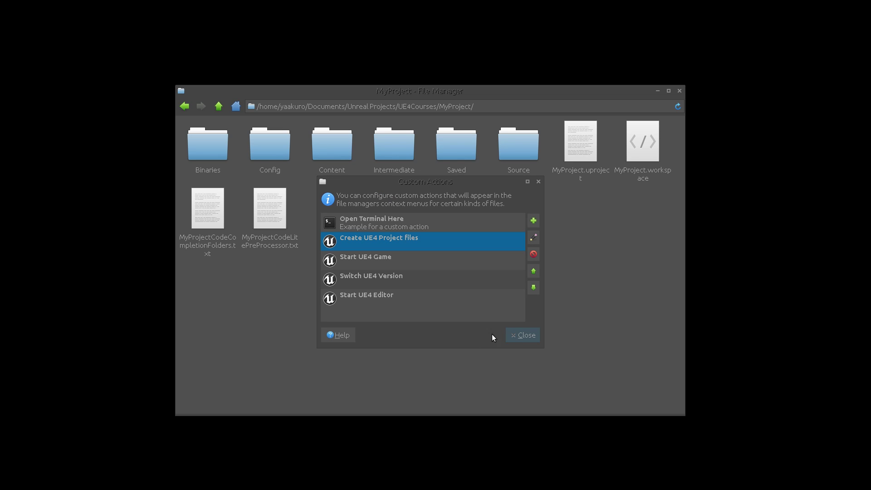
{"action": "left_click", "coordinate": [525, 336]}
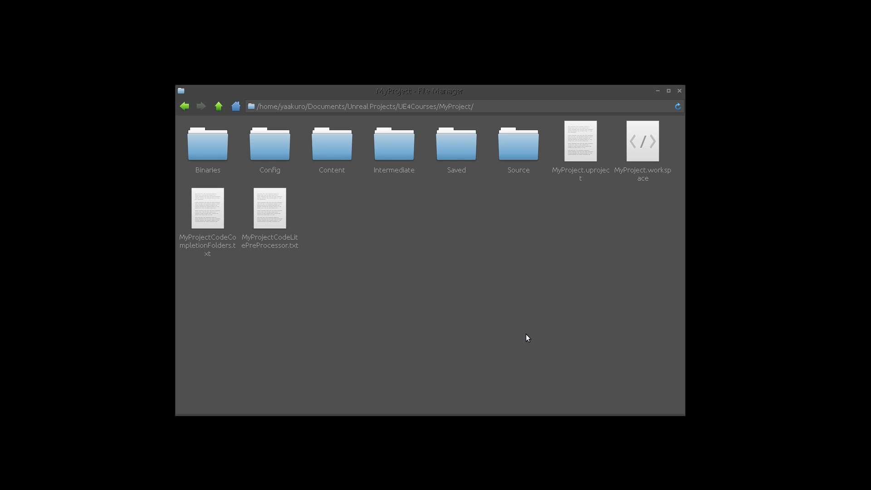
Look at the custom actions offered for the MyProject.uproject file, and dismiss them without running one
{"action": "right_click", "coordinate": [583, 144]}
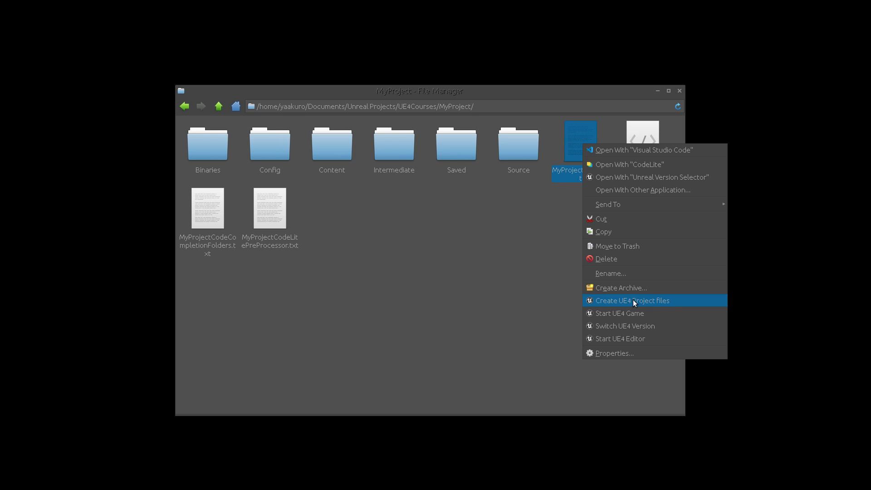
{"action": "left_click", "coordinate": [448, 270]}
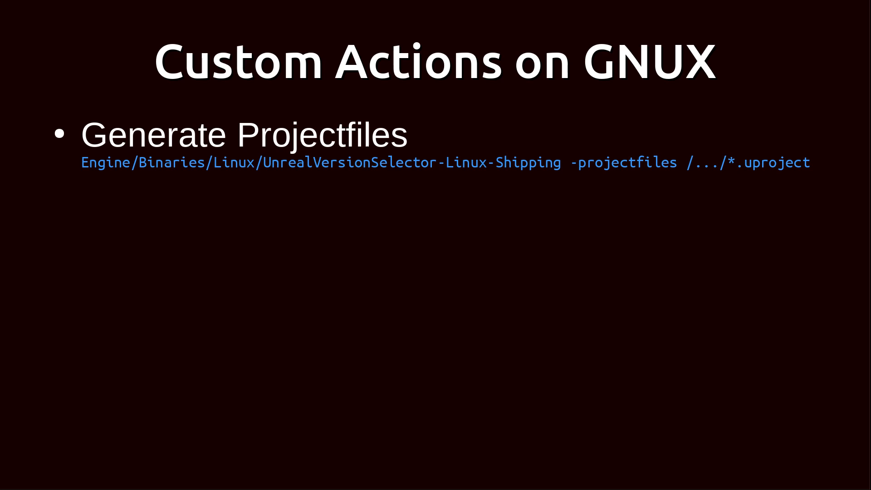
{"action": "key", "text": "space"}
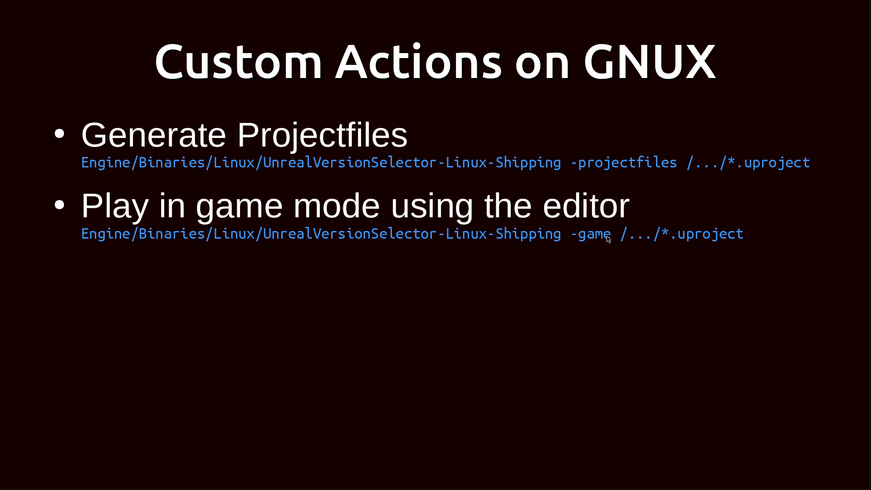
Switch back to the file manager and run the "Start UE4 Game" custom action on MyProject.uproject
{"action": "key", "text": "ctrl+alt+Right"}
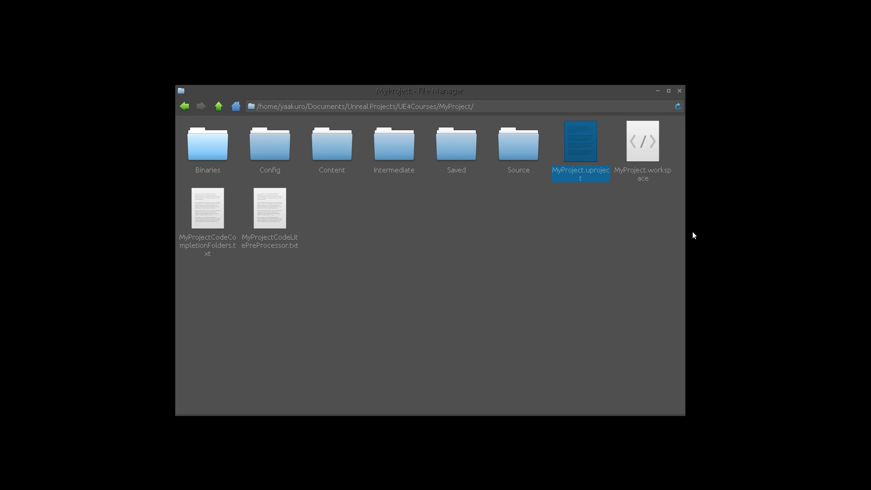
{"action": "left_click", "coordinate": [471, 217]}
{"action": "left_click", "coordinate": [582, 147]}
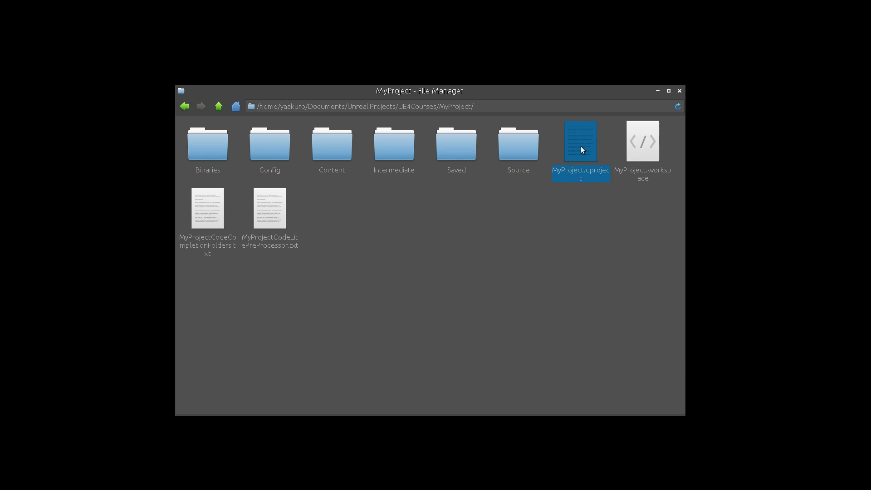
{"action": "right_click", "coordinate": [582, 146]}
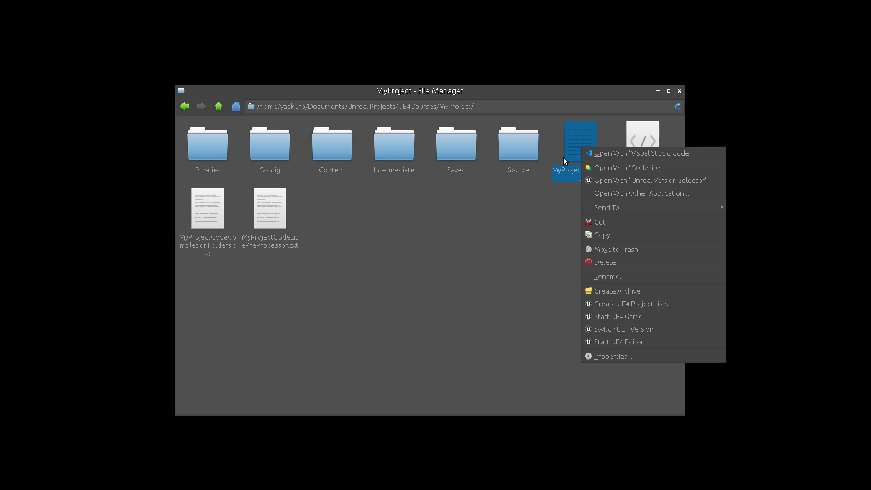
{"action": "left_click", "coordinate": [628, 320]}
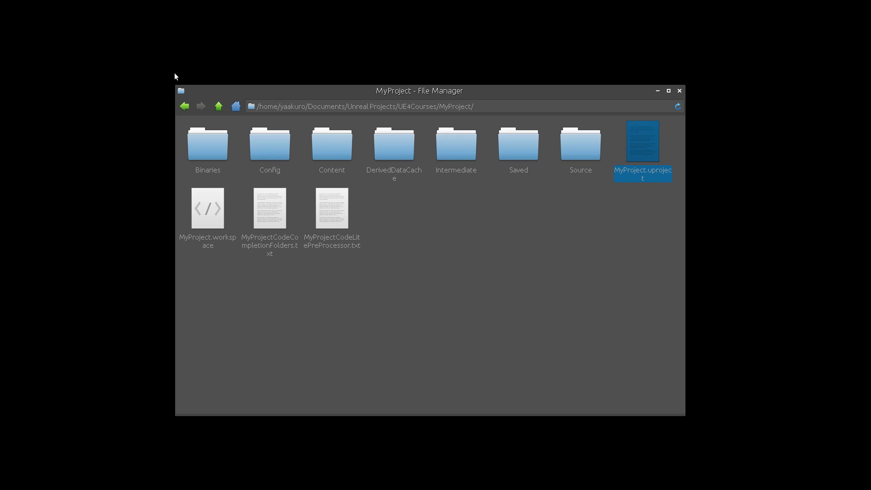
Restore the file manager's menu bar, open the "Start UE4 Game" custom action and examine the end of its command line
{"action": "left_click", "coordinate": [509, 235]}
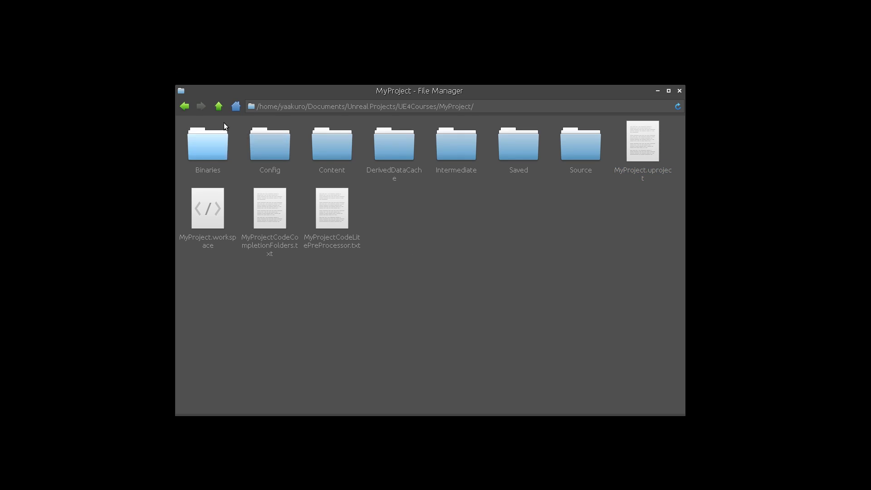
{"action": "key", "text": "ctrl+m"}
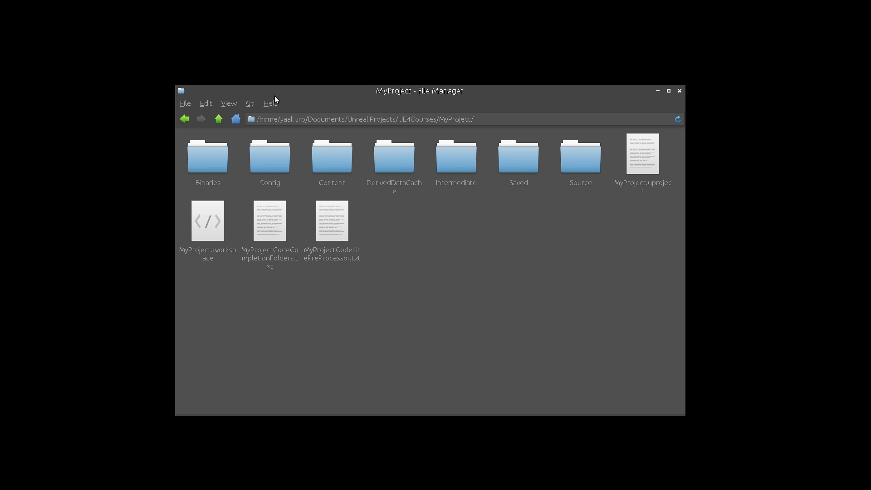
{"action": "left_click", "coordinate": [207, 104]}
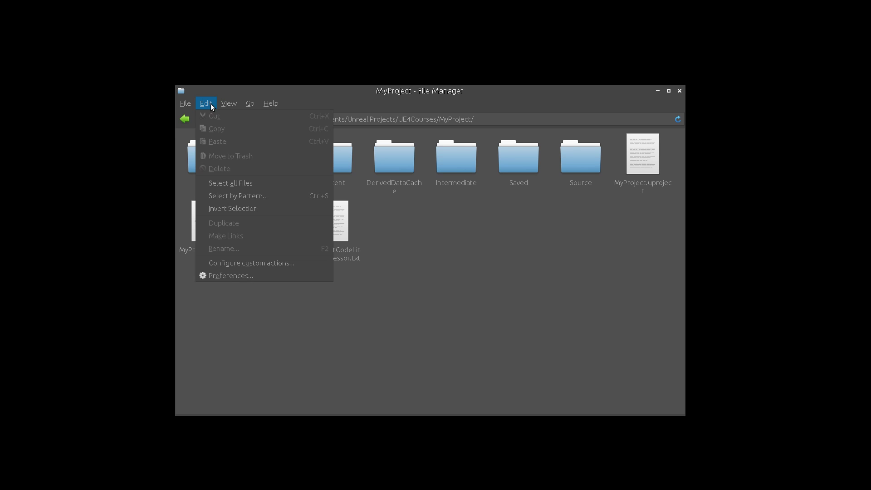
{"action": "left_click", "coordinate": [296, 265]}
{"action": "double_click", "coordinate": [367, 255]}
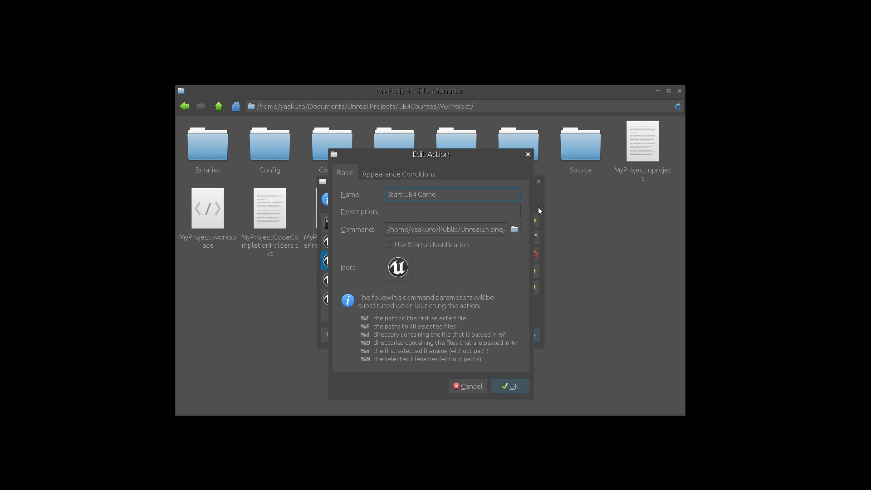
{"action": "left_click", "coordinate": [412, 230]}
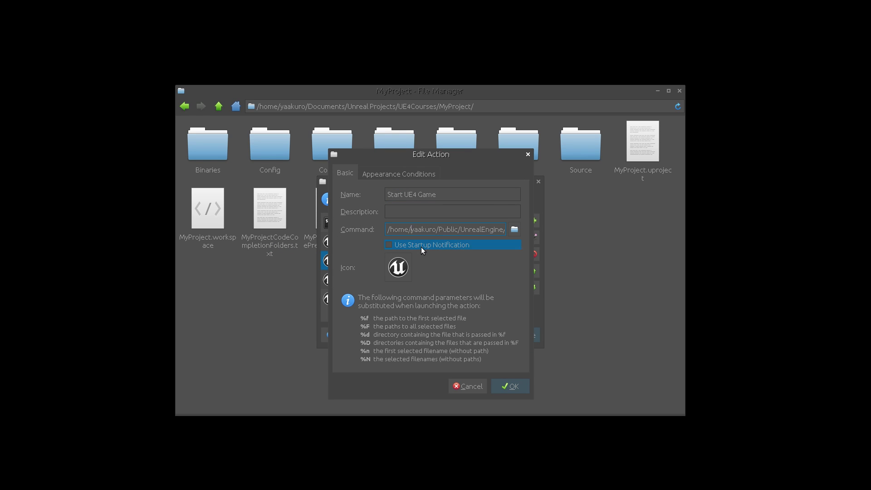
{"action": "key", "text": "End"}
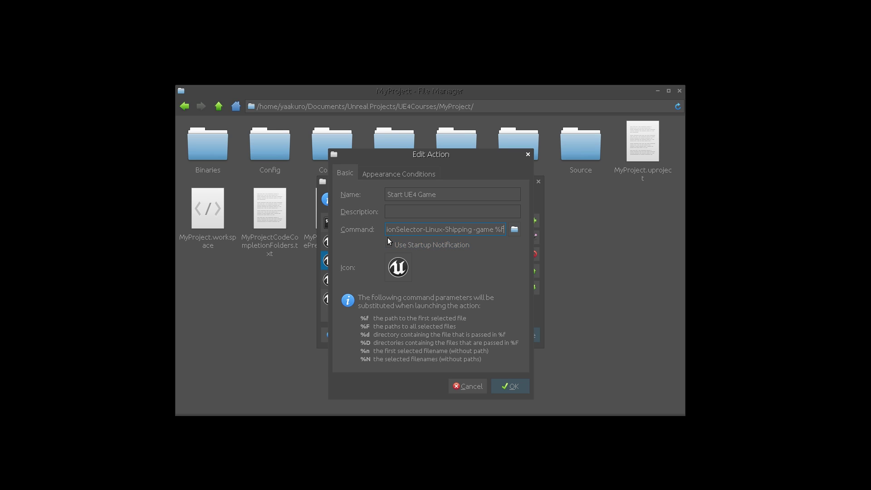
Check the appearance conditions of the "Start UE4 Game" action, cancel the editing and close the custom actions list
{"action": "left_click", "coordinate": [400, 173]}
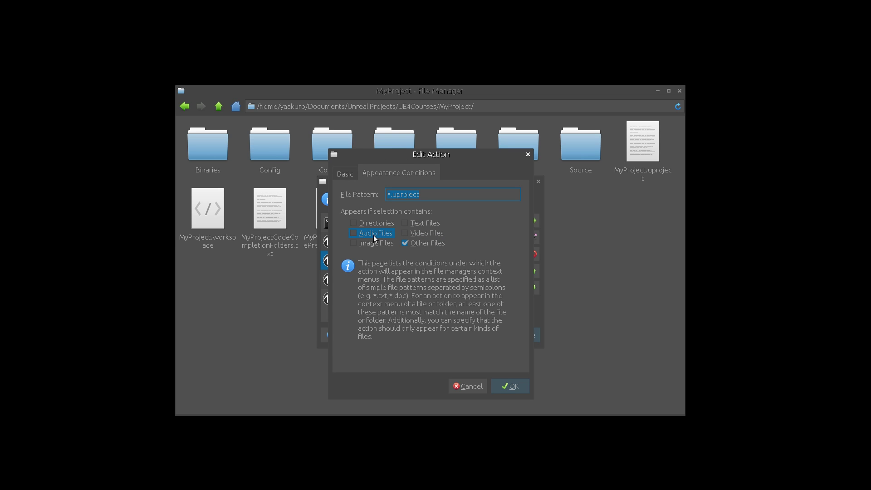
{"action": "left_click", "coordinate": [473, 386]}
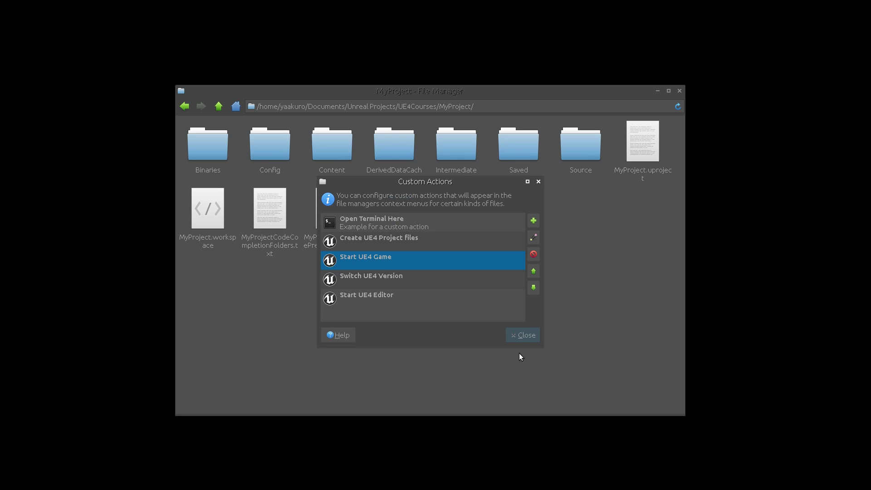
{"action": "left_click", "coordinate": [526, 336]}
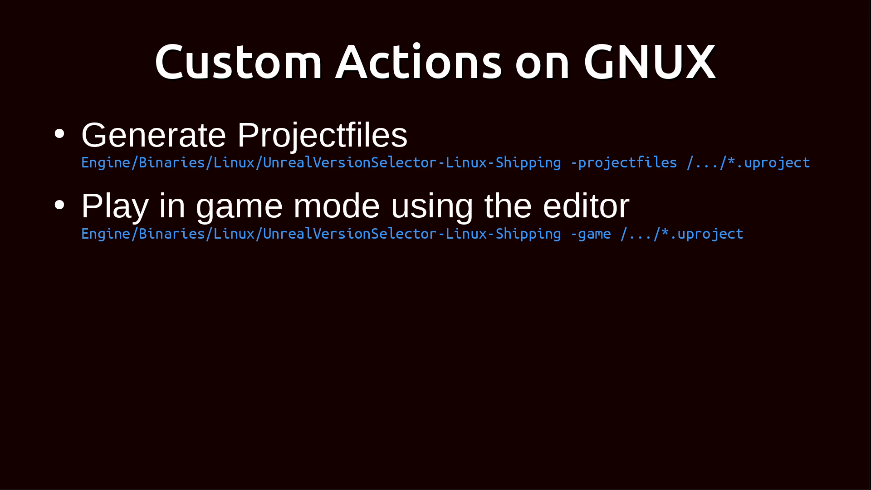
{"action": "key", "text": "Right"}
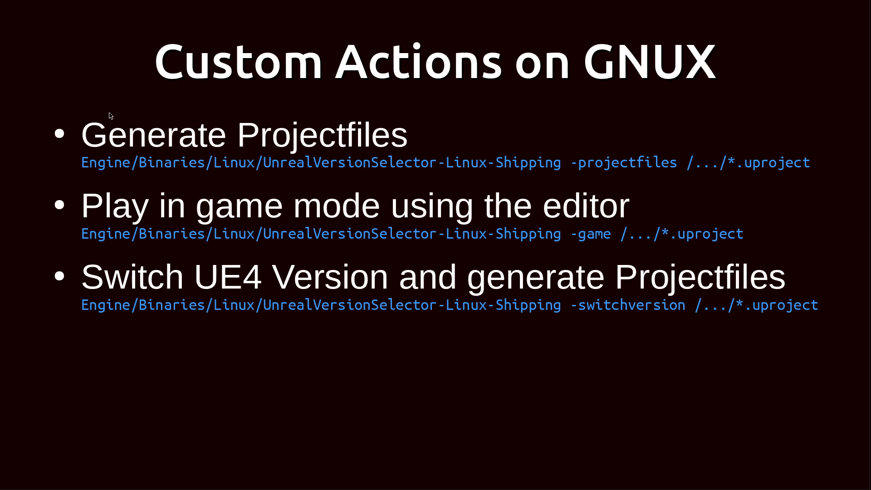